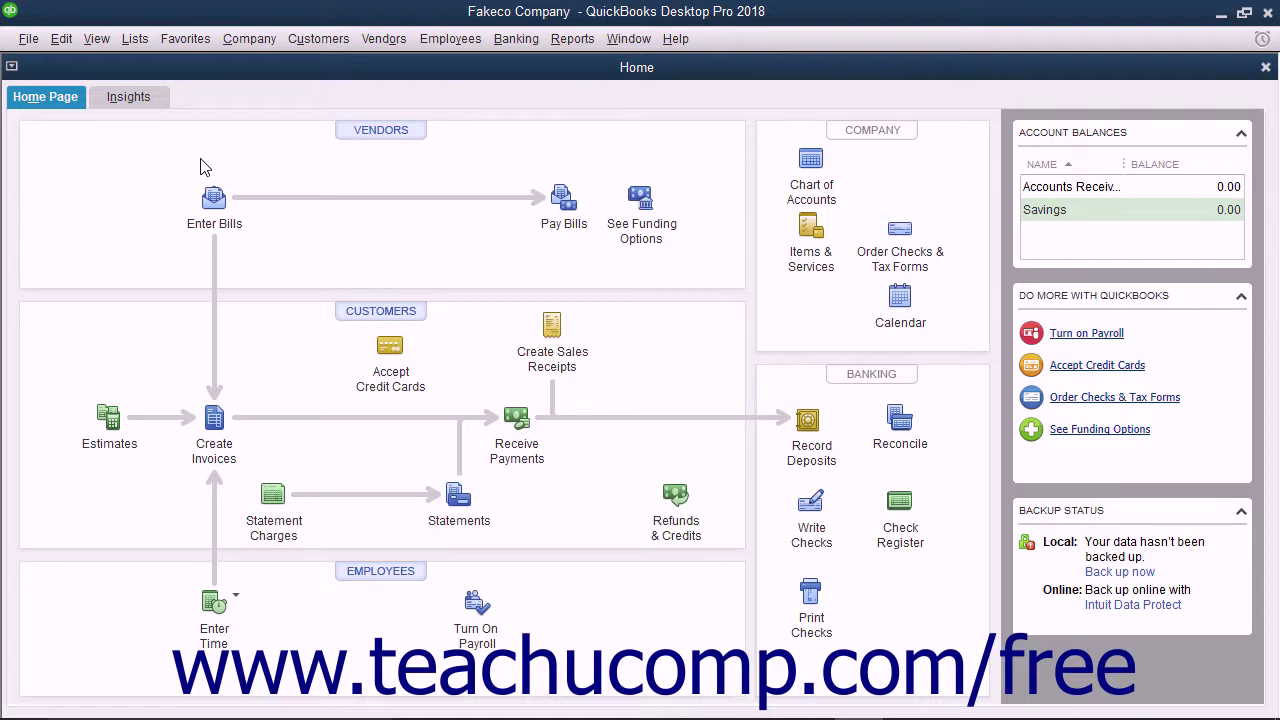
Start saving a copy of Fakeco Company as a portable company file (.QBM).
click(30, 40)
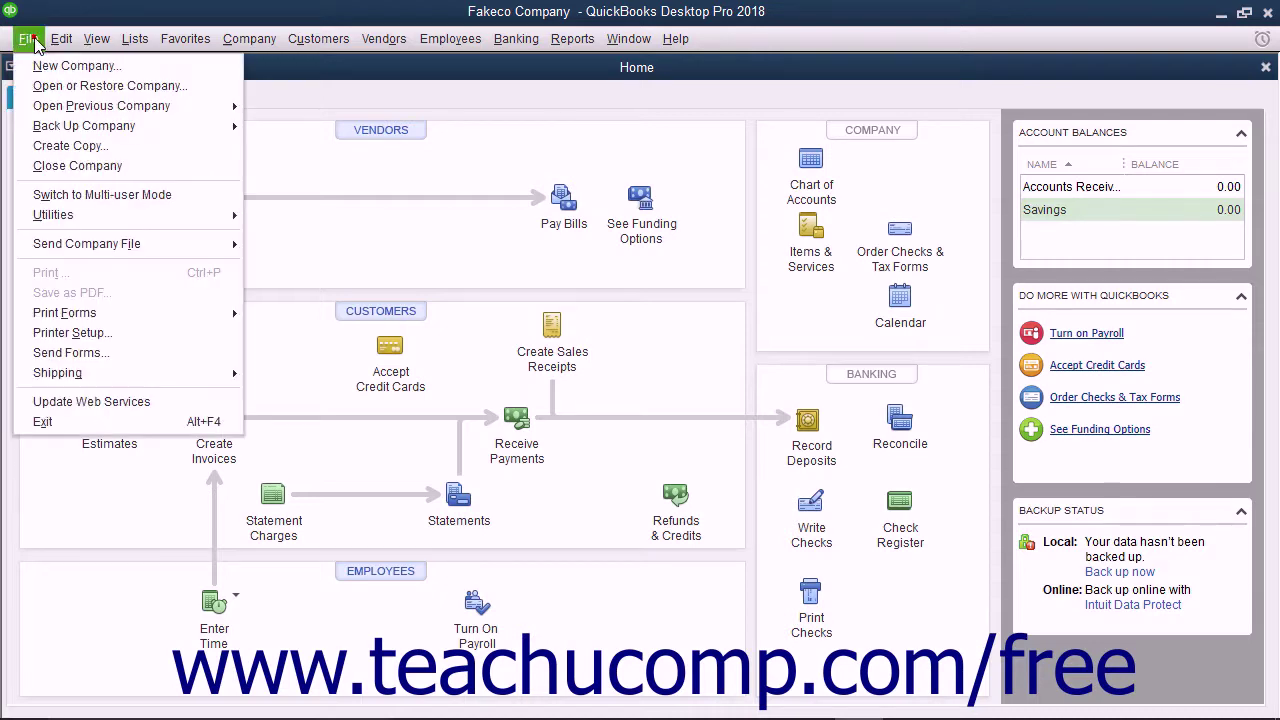
click(62, 148)
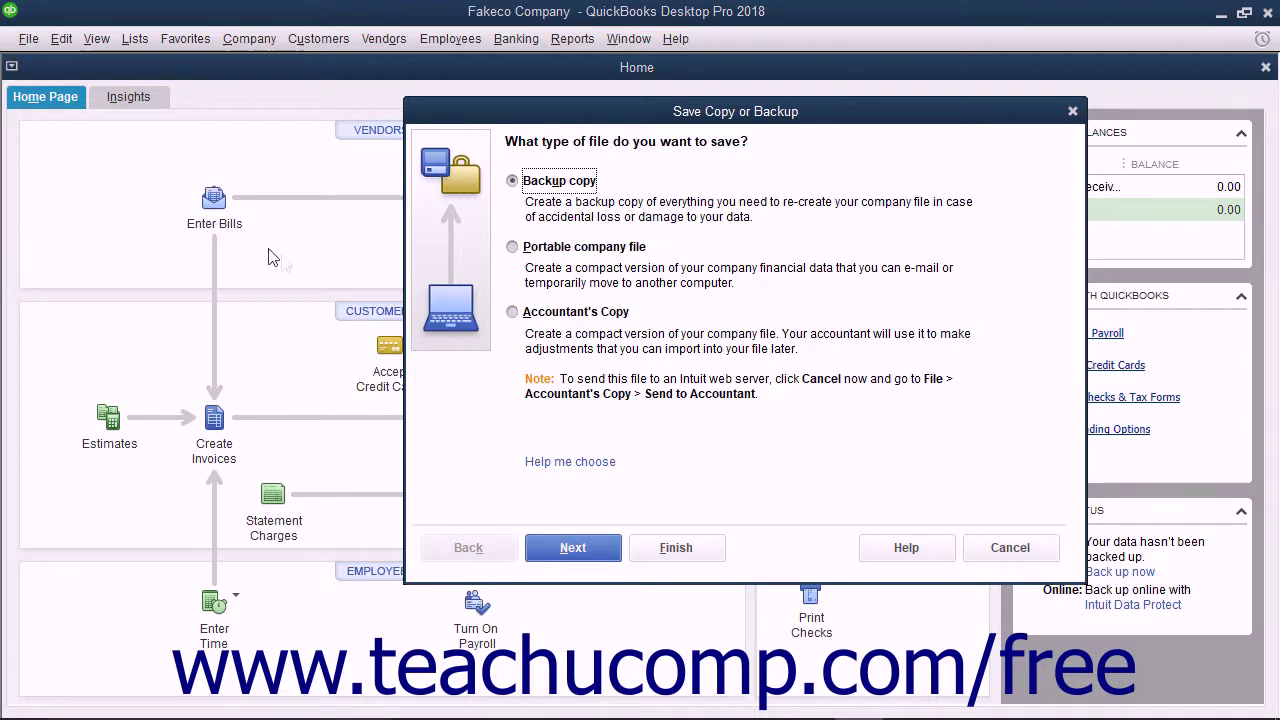
click(512, 247)
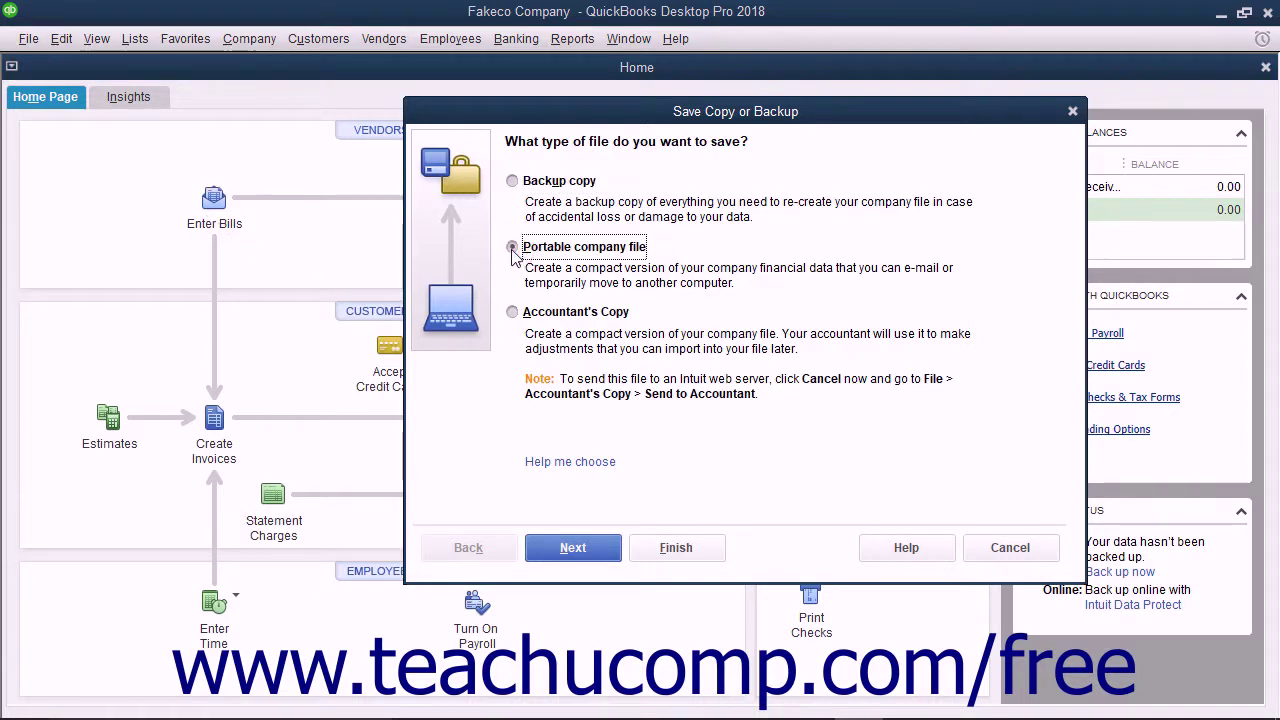
click(572, 547)
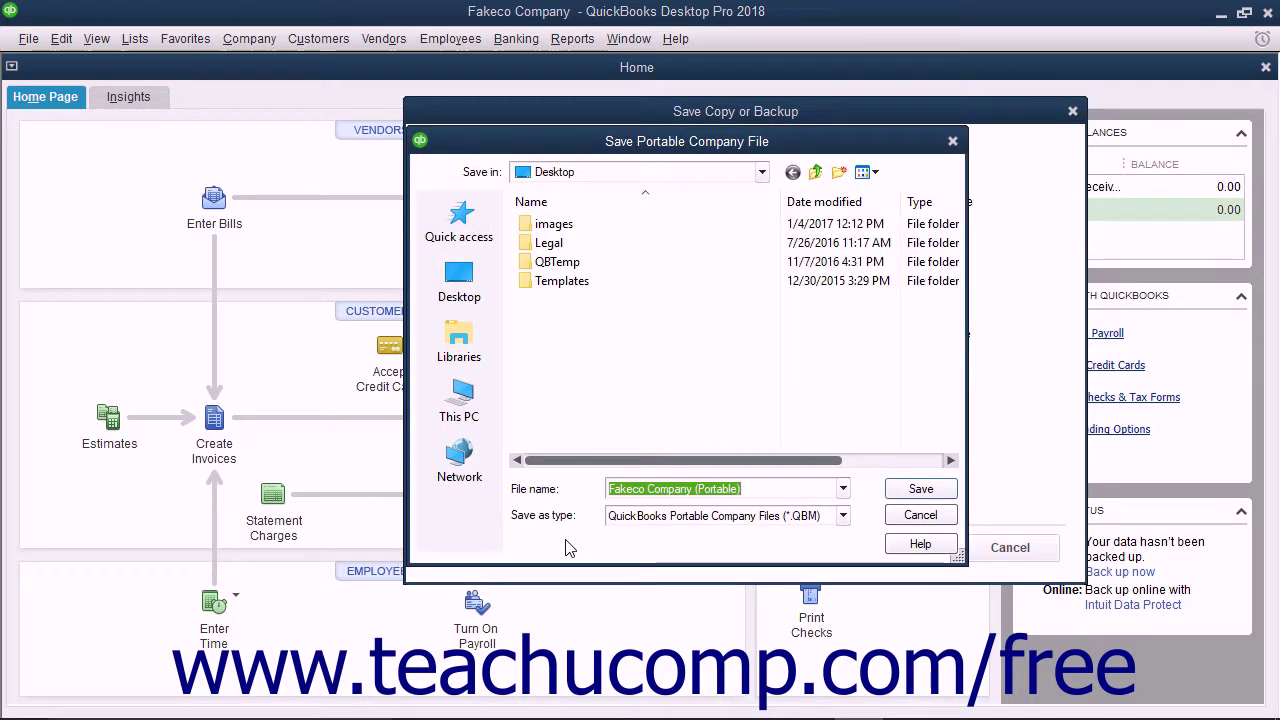
Save the portable copy to the Desktop as 'Fakeco Company (Portable)' and let the company reopen.
click(460, 290)
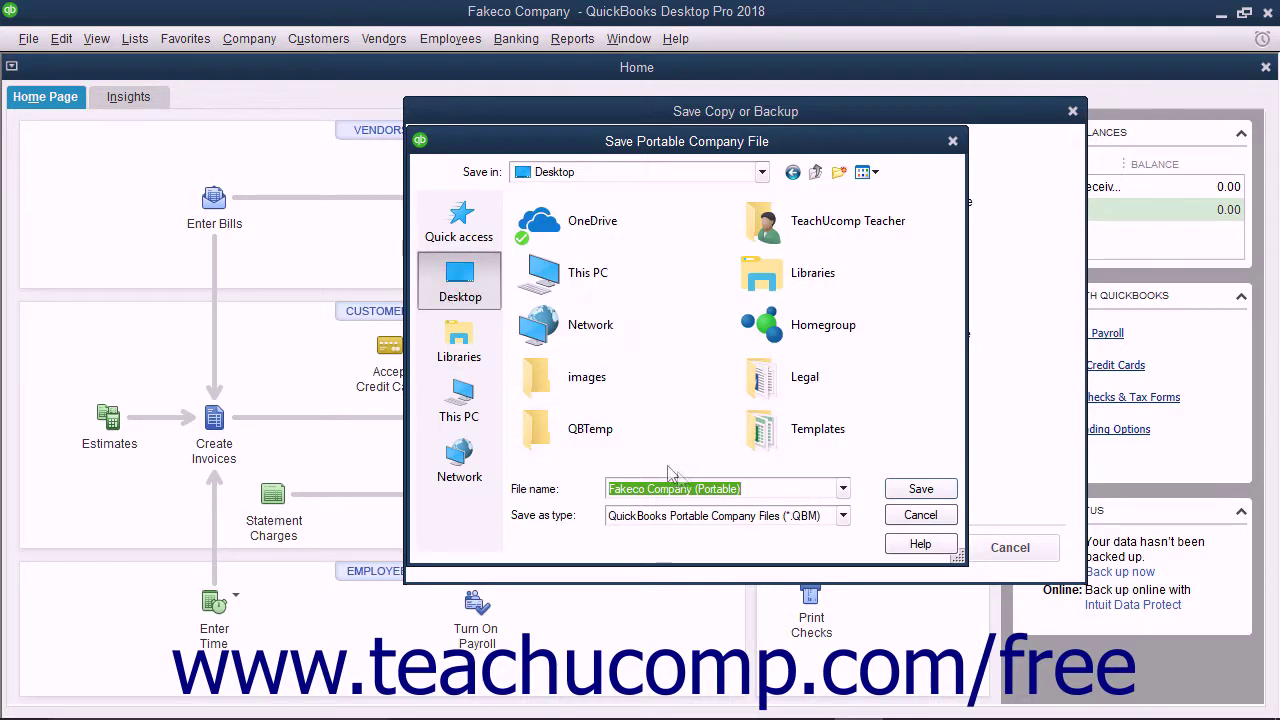
click(753, 487)
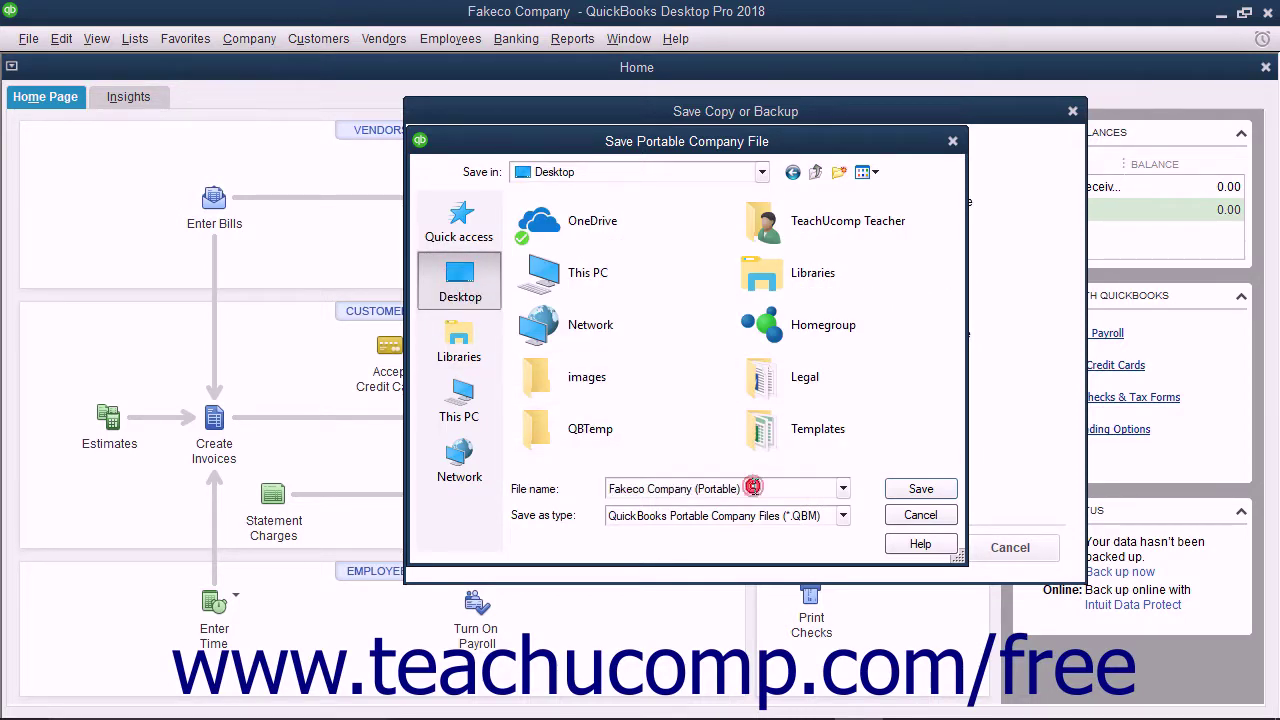
click(902, 492)
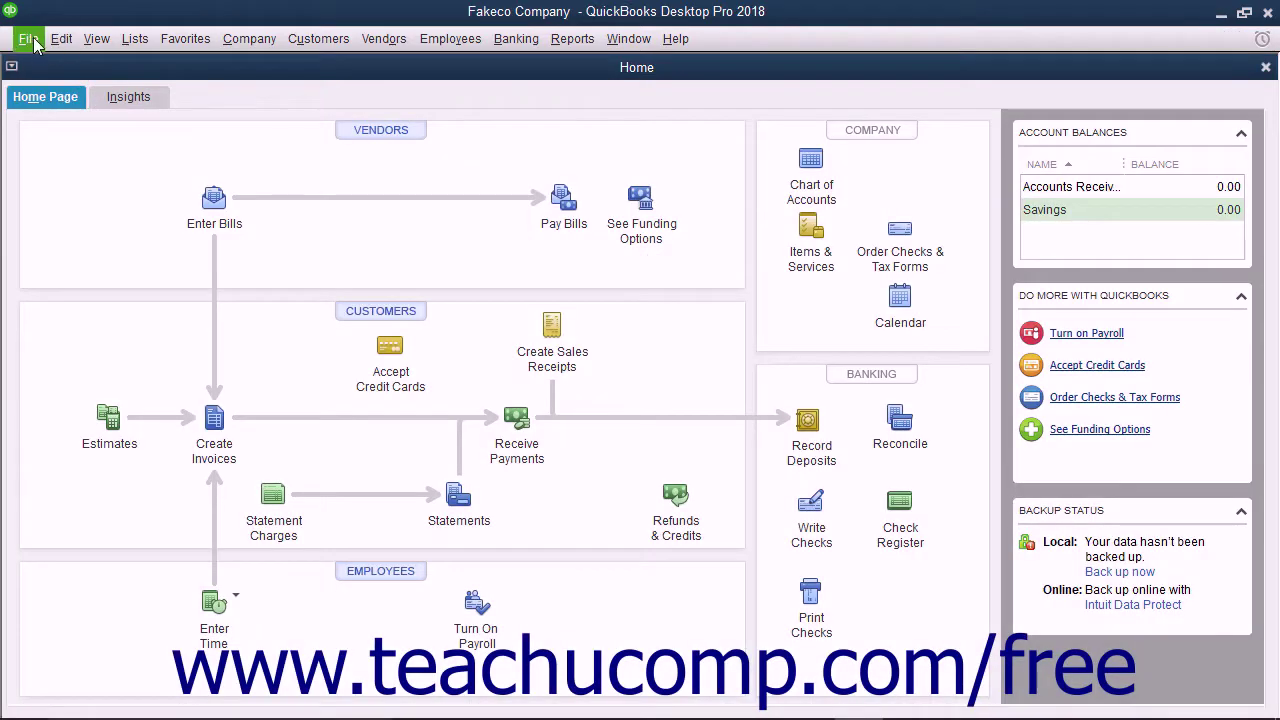
click(28, 38)
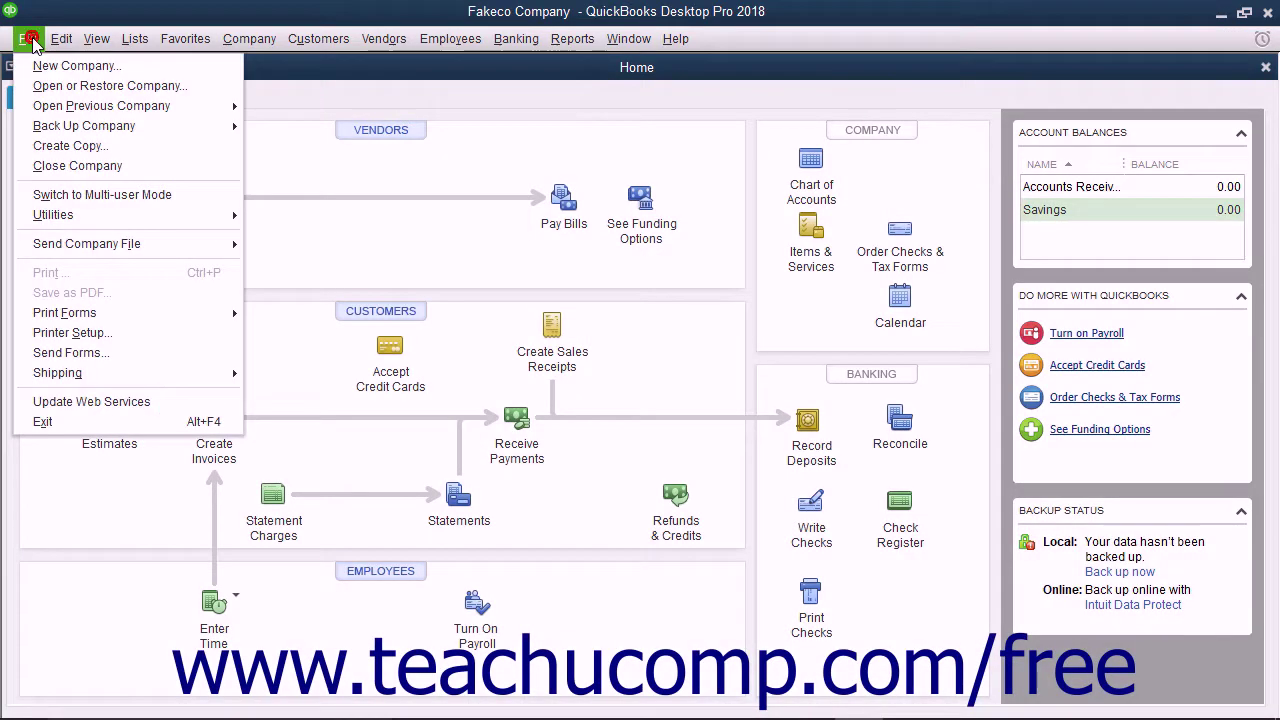
Close Fakeco Company without a backup and choose to restore a portable file (.qbm).
click(50, 163)
click(655, 259)
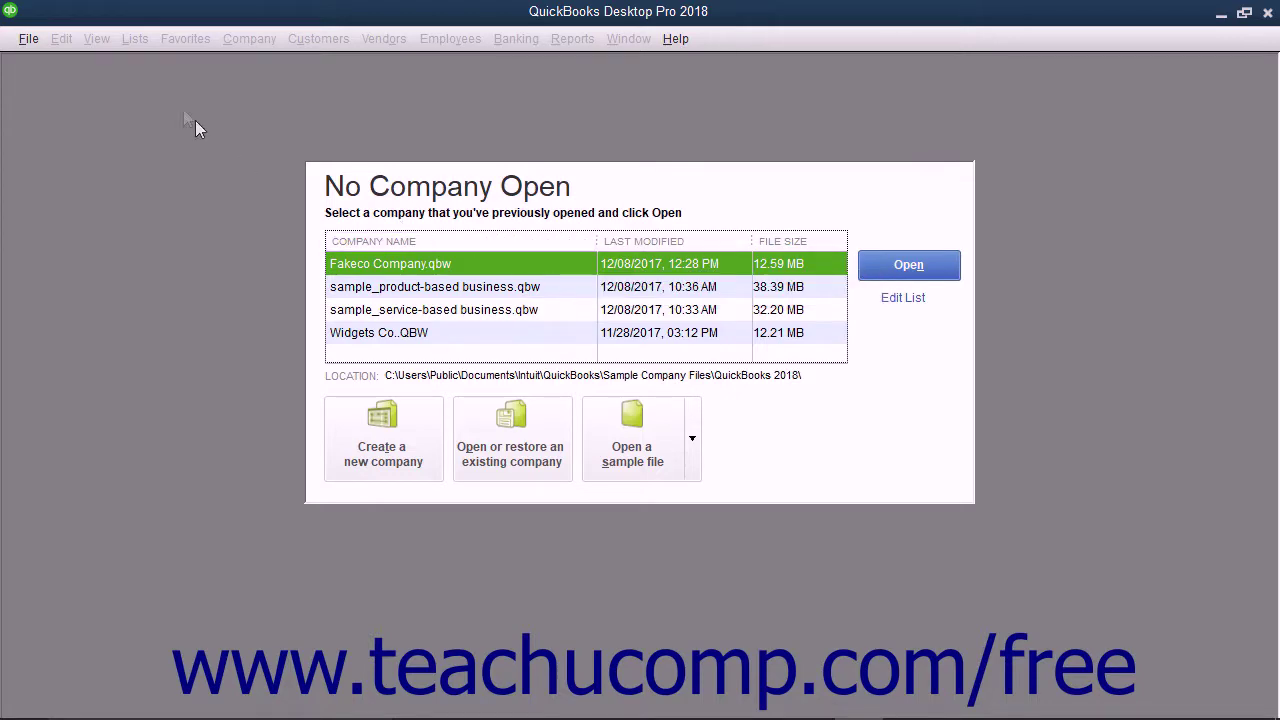
click(37, 40)
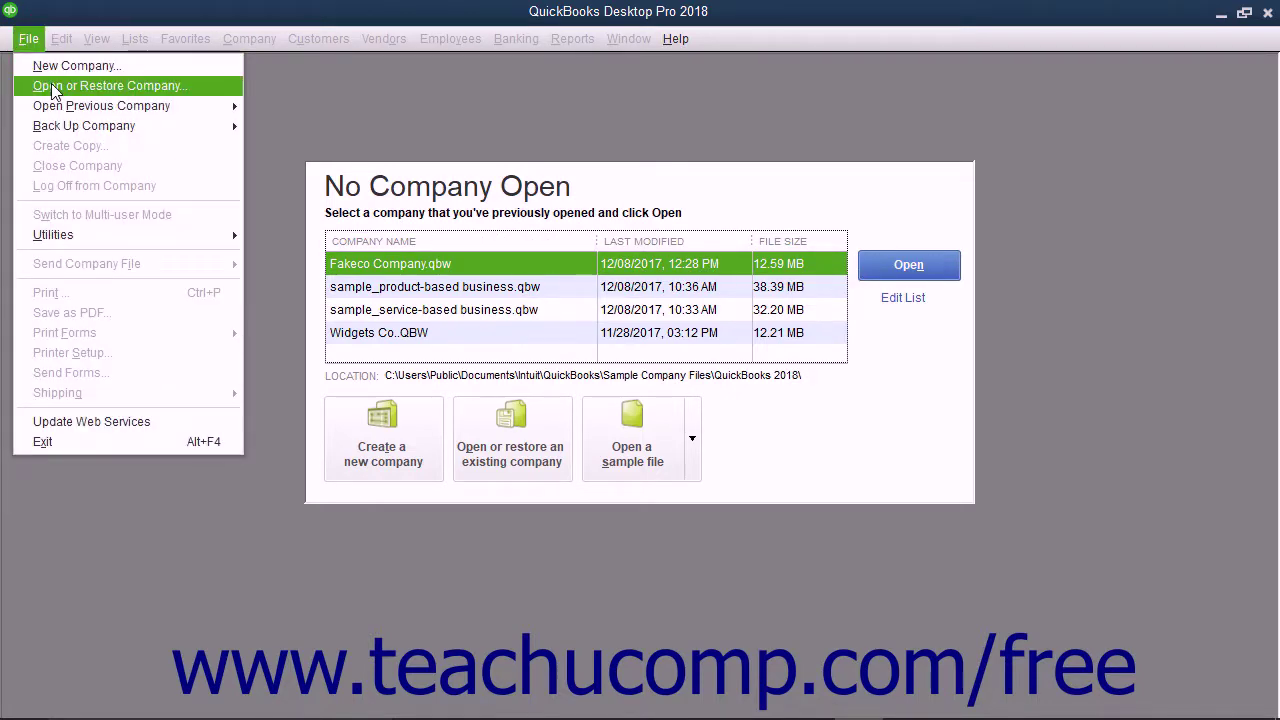
click(53, 86)
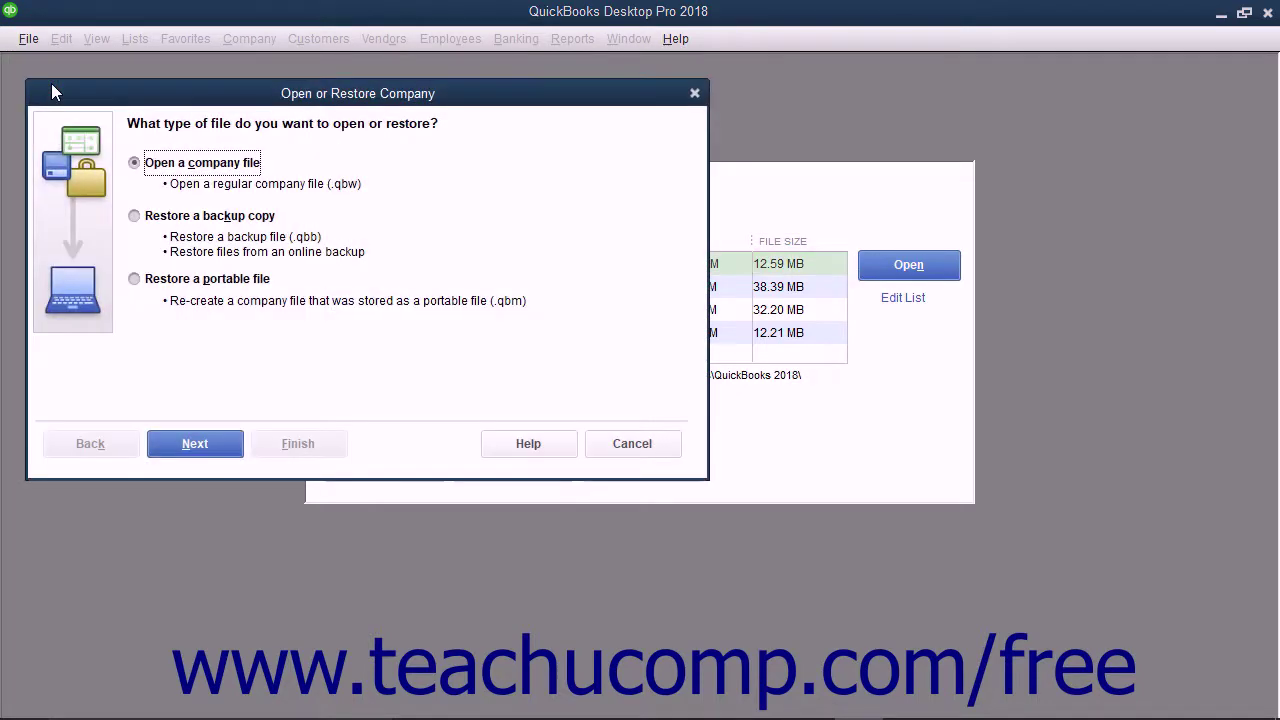
click(134, 279)
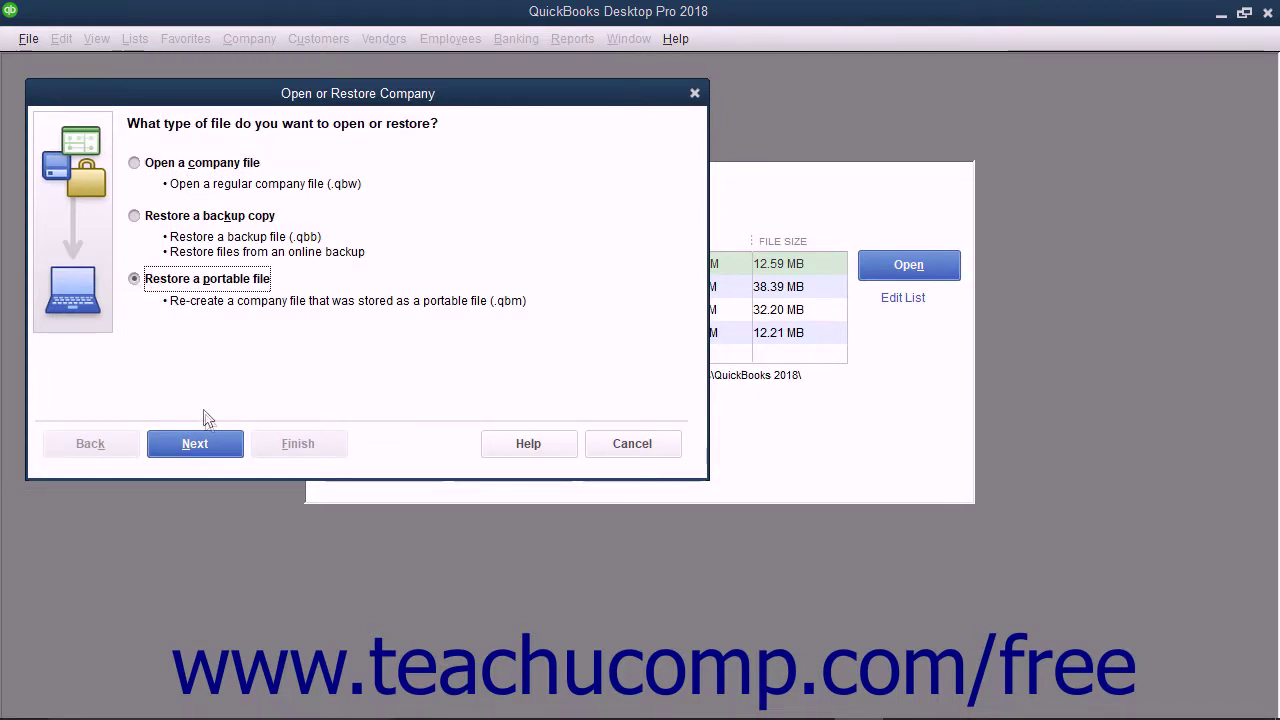
Select Fakeco Company (Portable) on the Desktop as the file to restore.
click(195, 443)
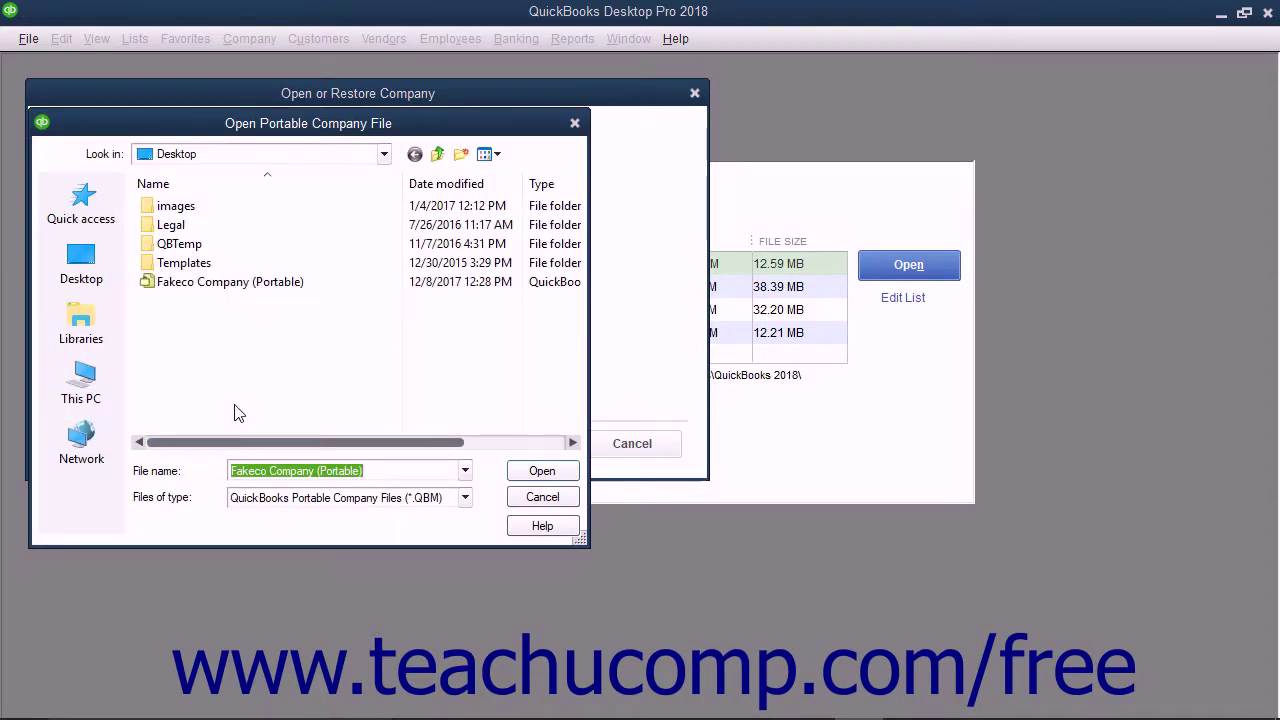
click(220, 283)
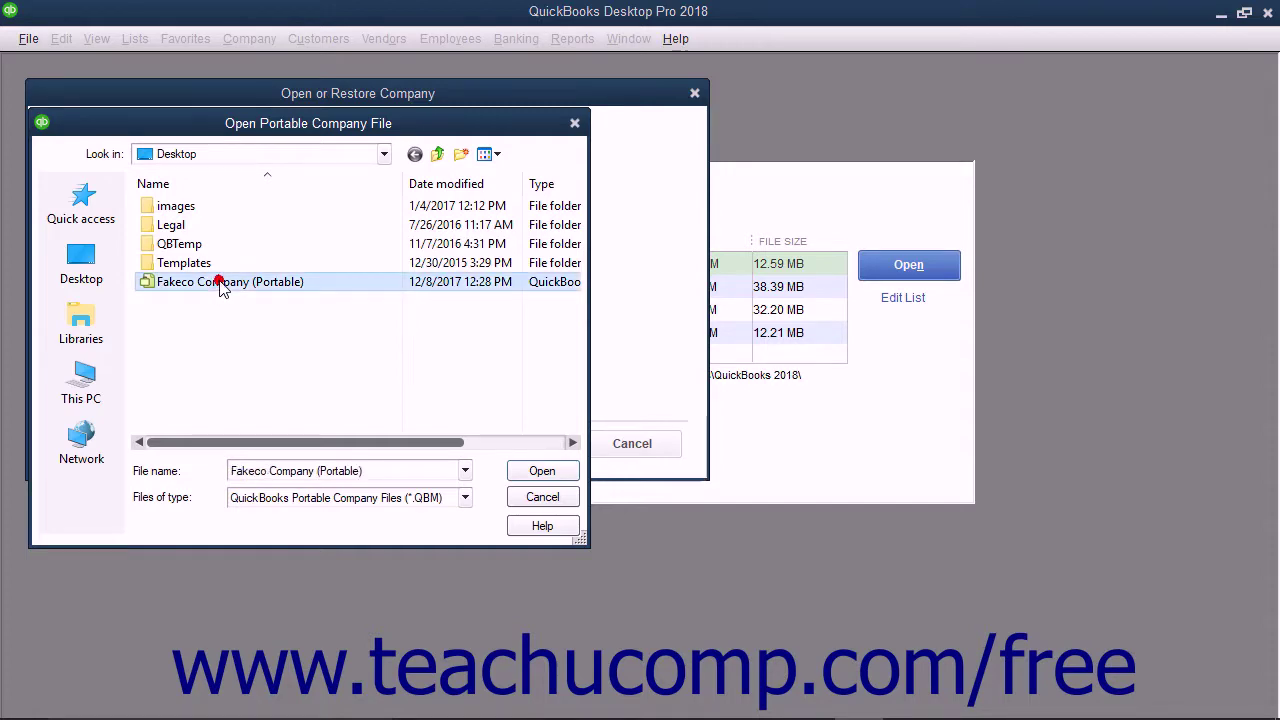
click(541, 470)
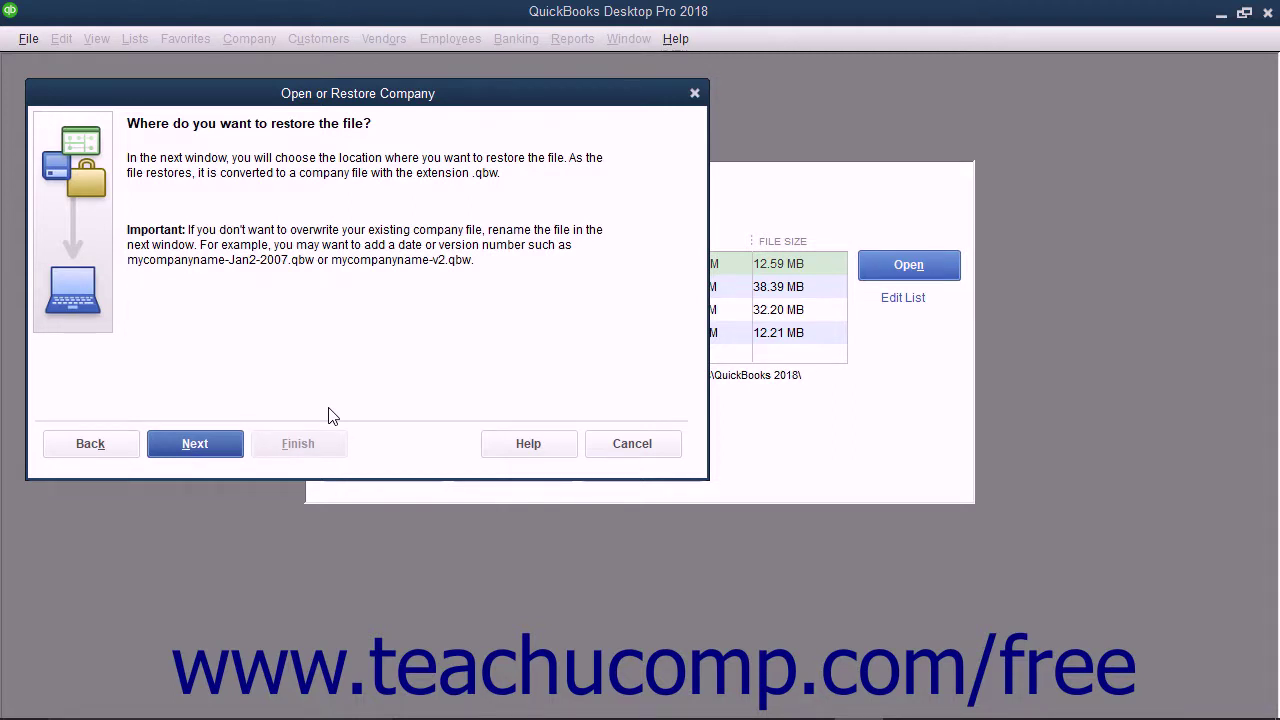
Restore the portable file as a new company file named 'Fakeco Company-Copy'.
click(218, 443)
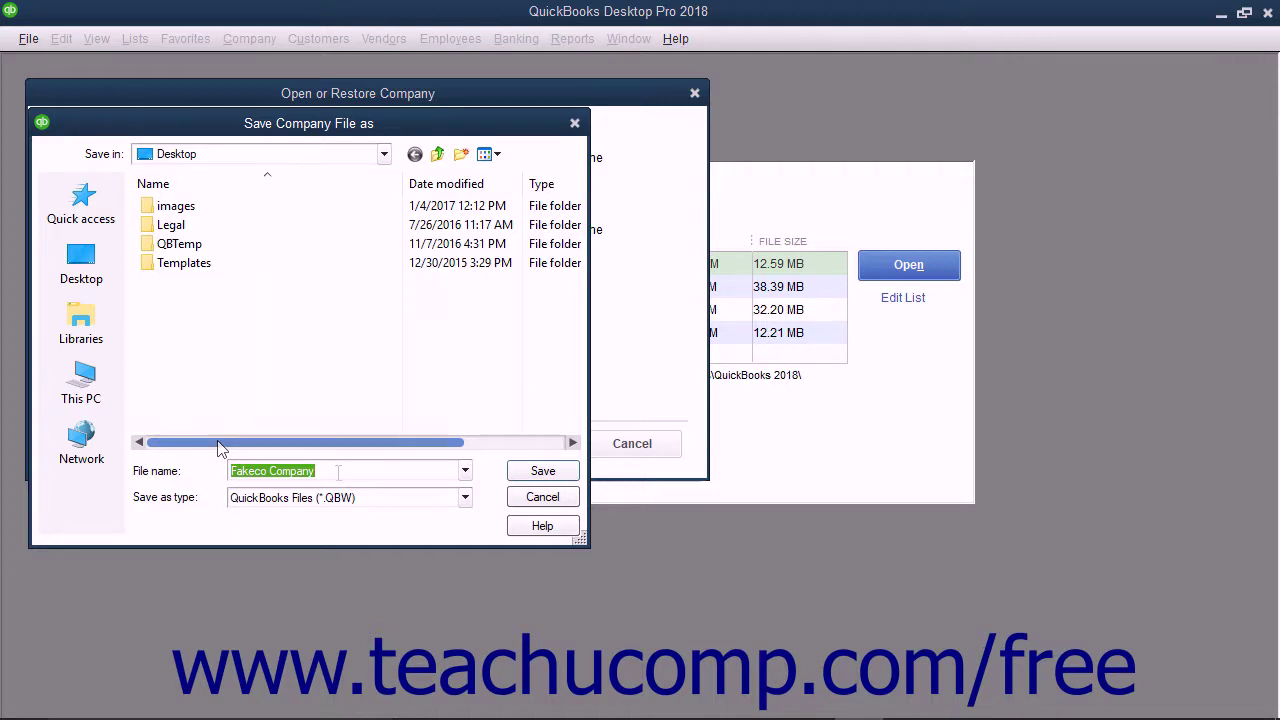
click(335, 470)
text(-Copy)
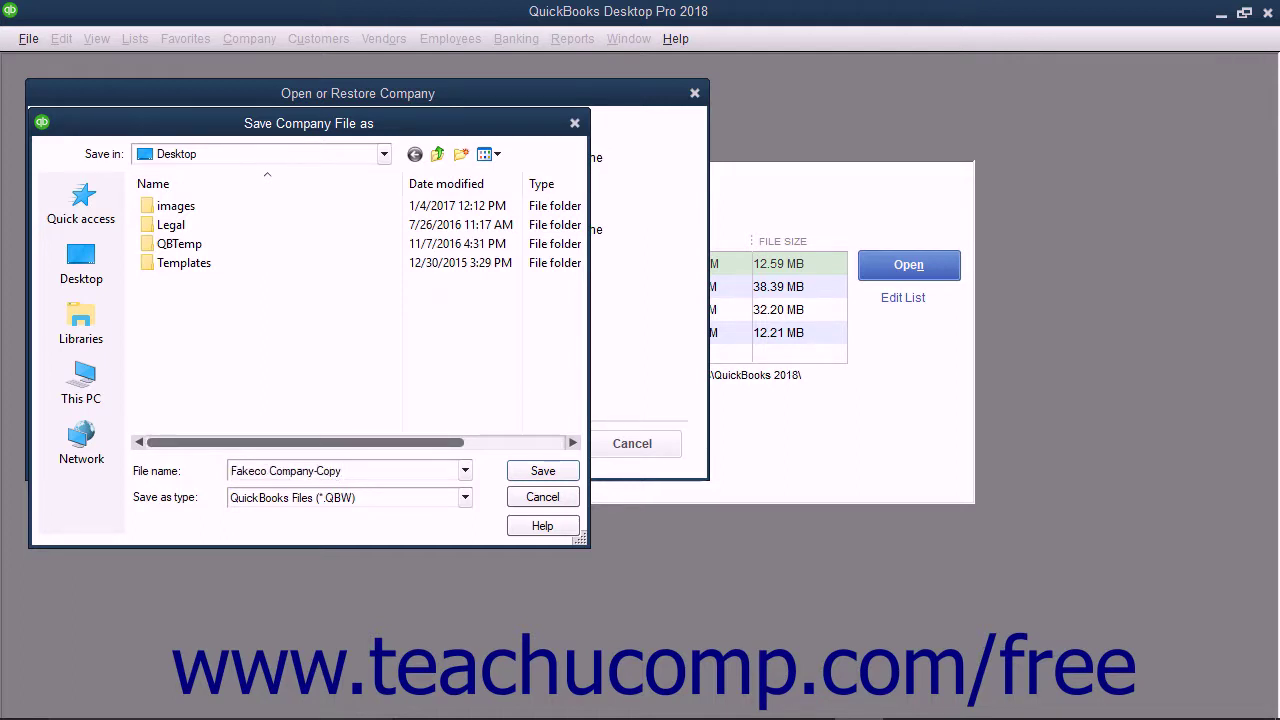
click(530, 476)
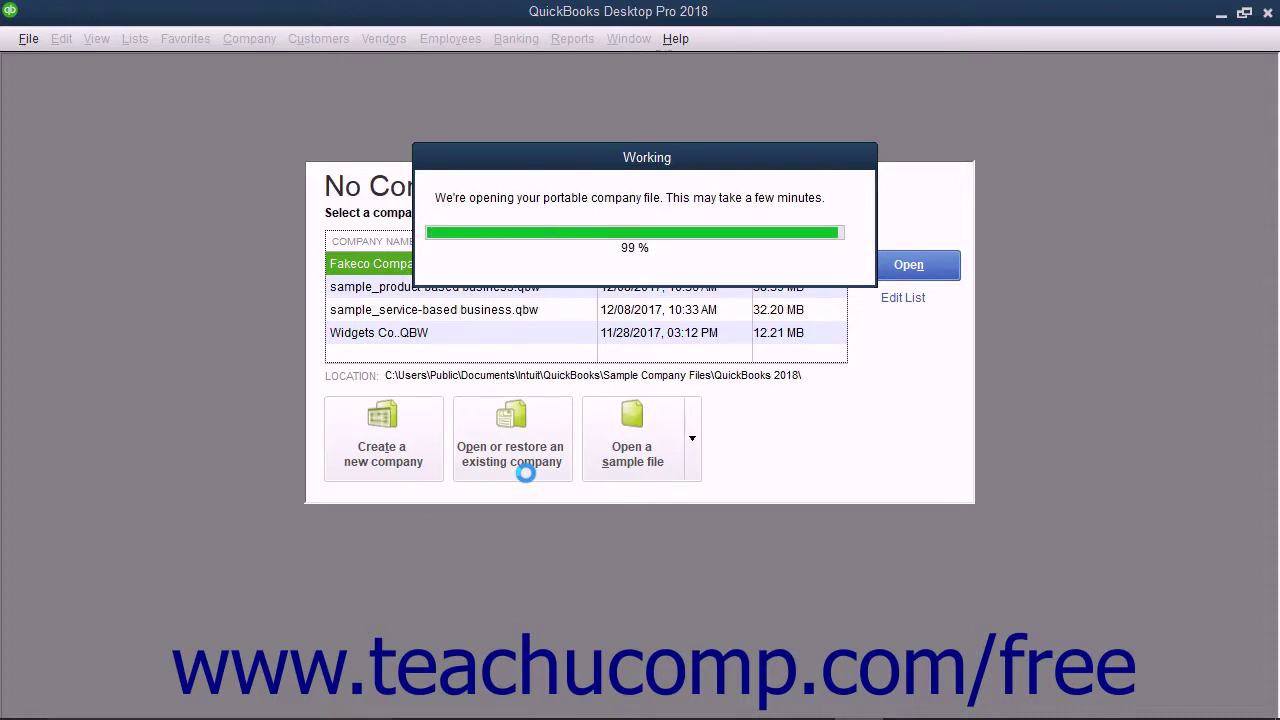
Log in to the restored company with the admin password.
text(********)
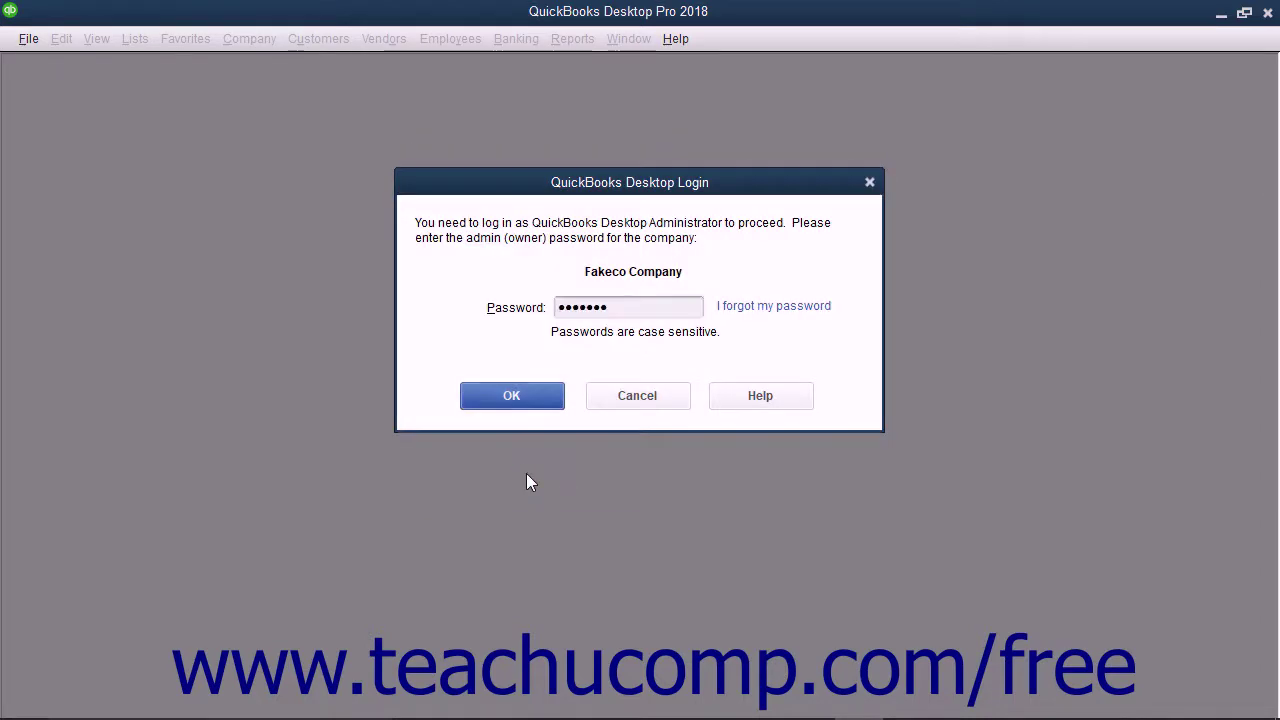
key(Return)
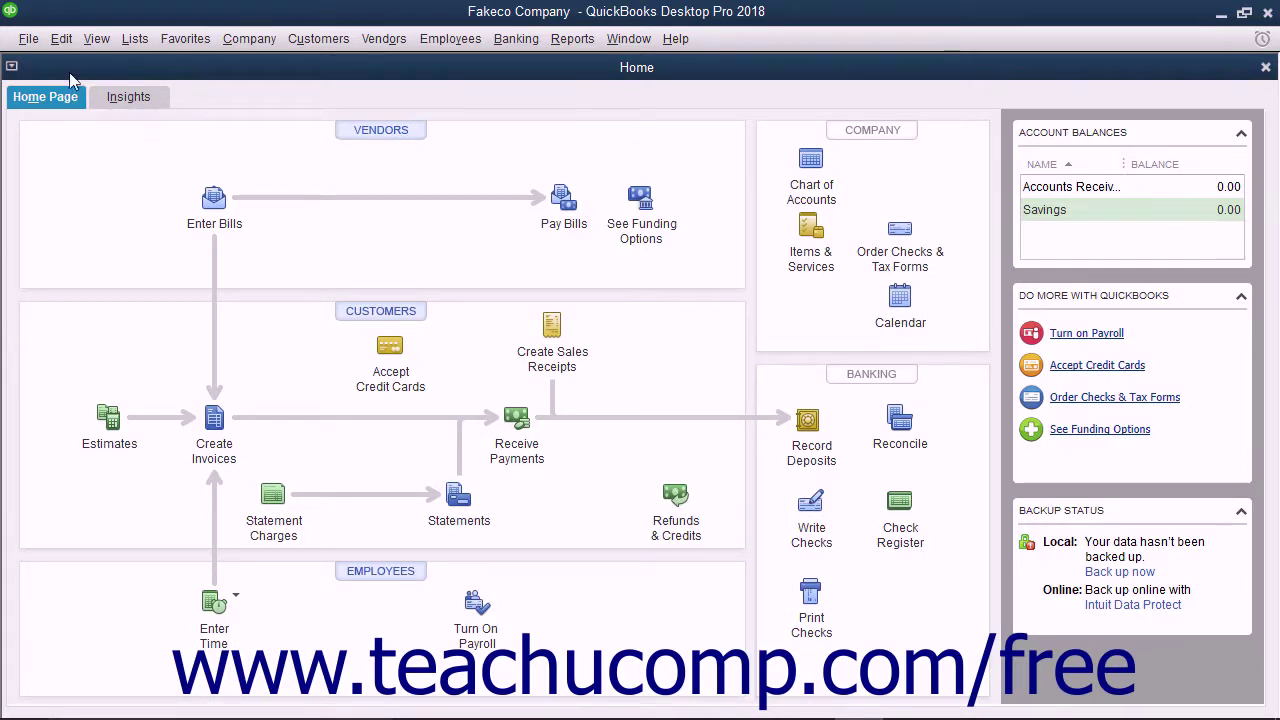
click(35, 42)
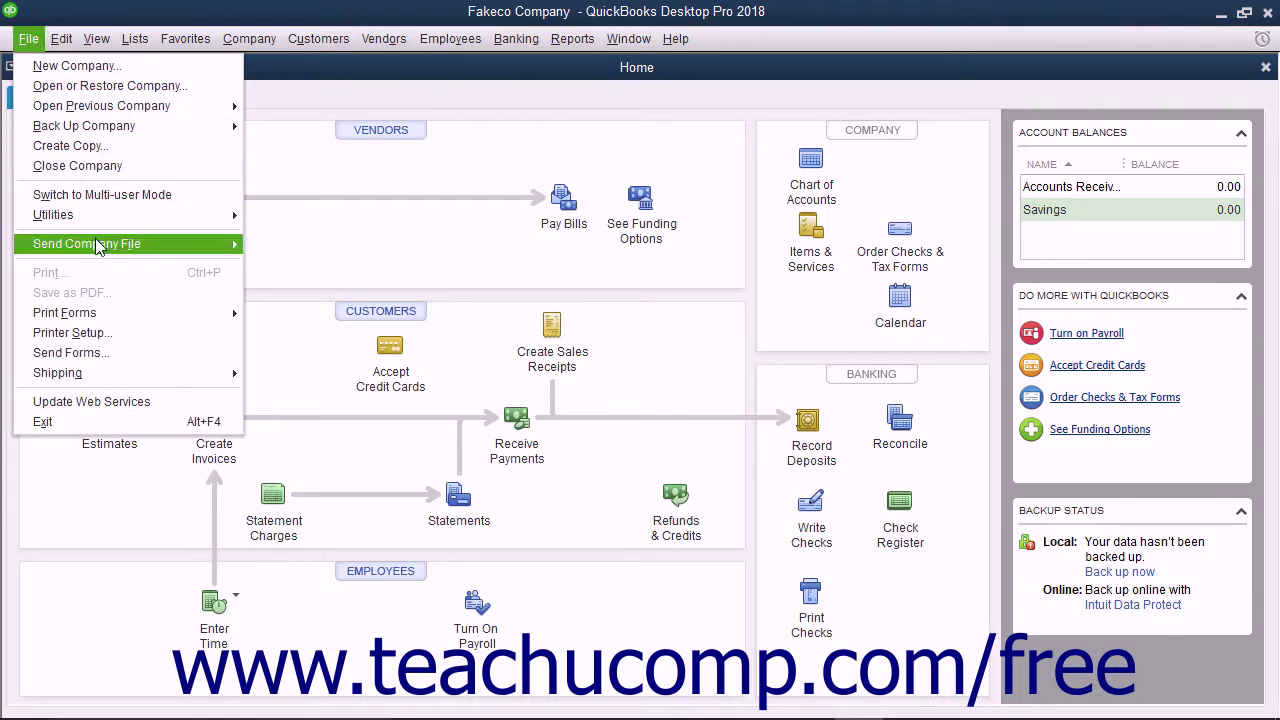
Begin sending the company as a portable file and browse for a shared folder.
mouse_move(97, 244)
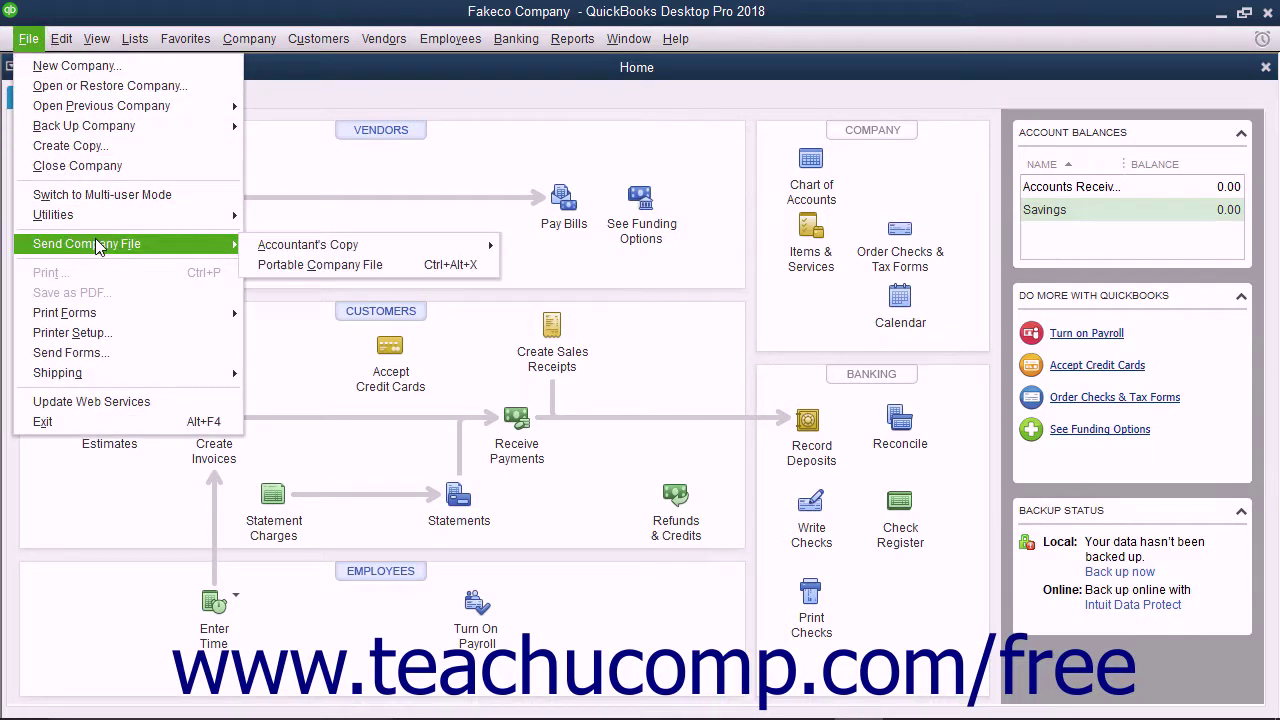
click(320, 265)
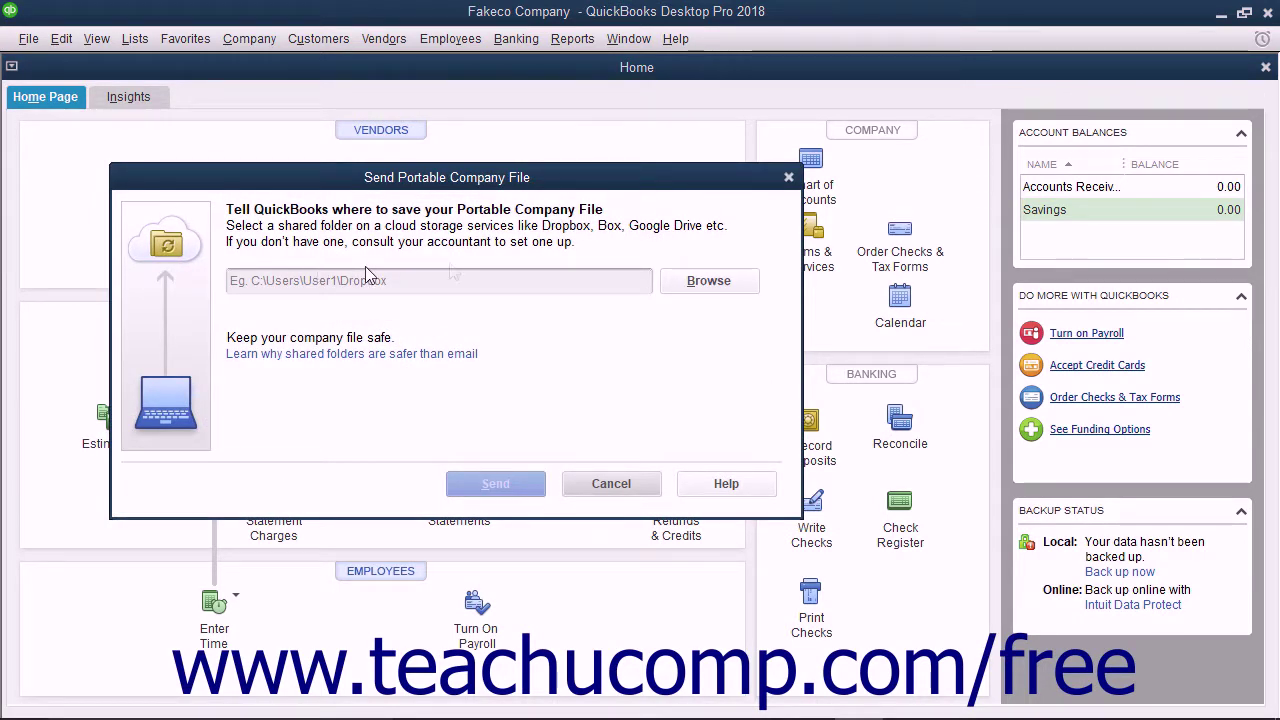
click(698, 280)
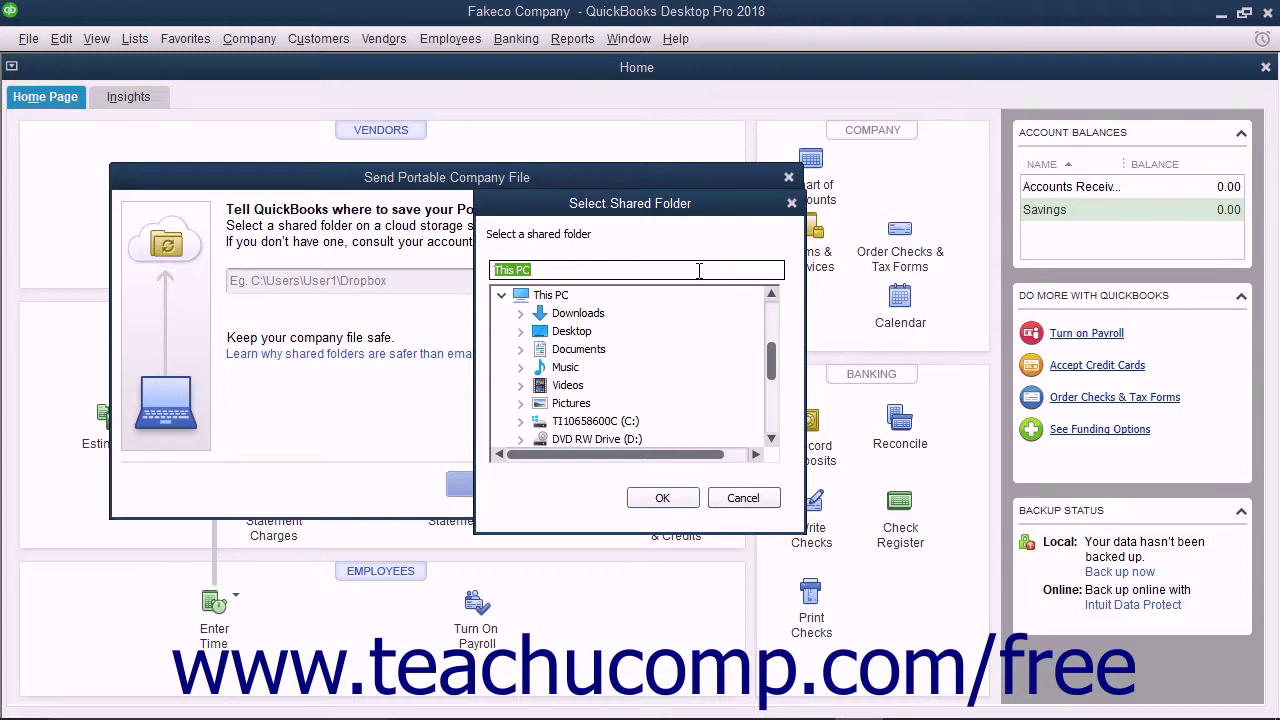
Choose Public Documents on the Public (H:) drive as the shared folder.
scroll(720, 317, down, 1)
click(520, 396)
click(612, 313)
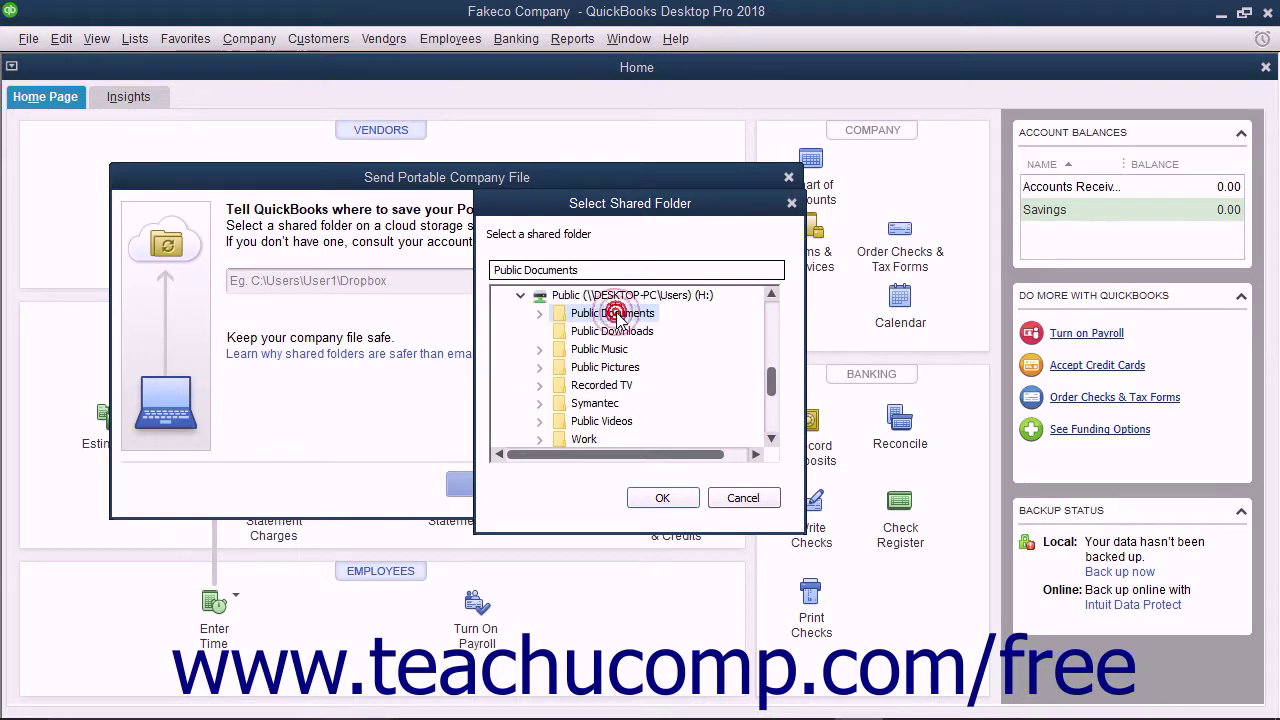
click(664, 500)
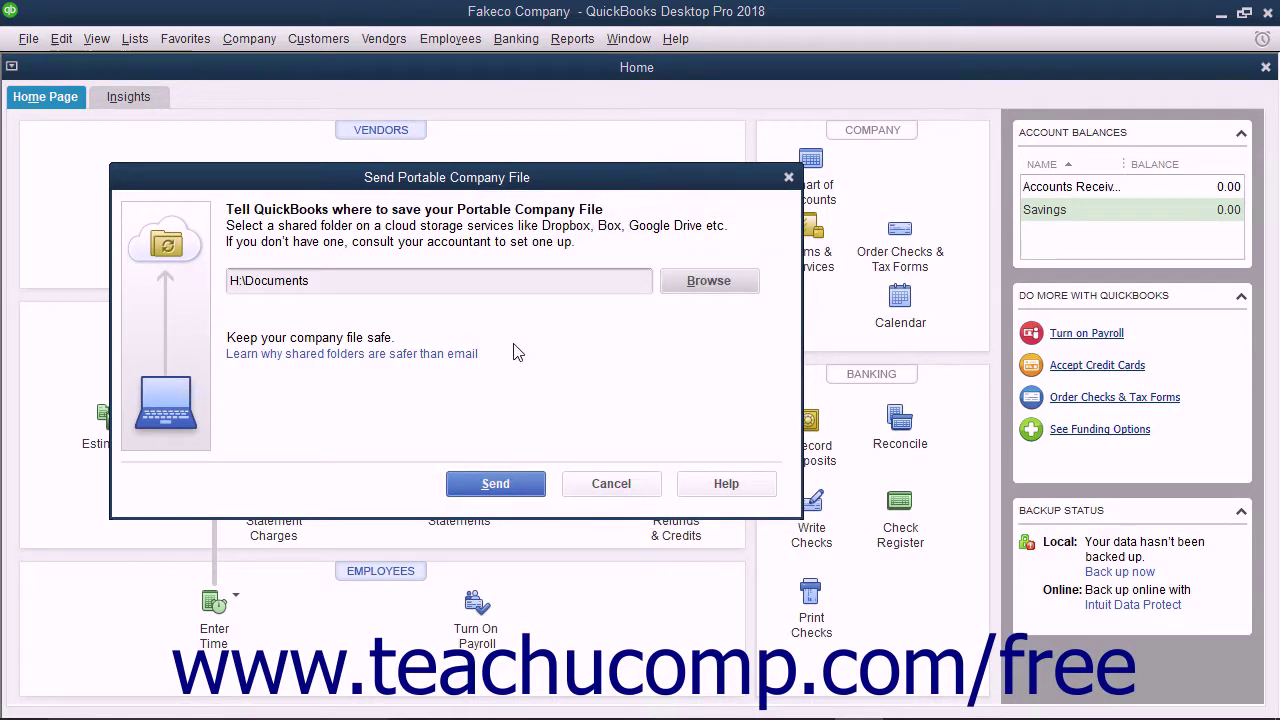
Send the portable file to H:\Documents, allowing Fakeco Company to close and reopen.
click(492, 279)
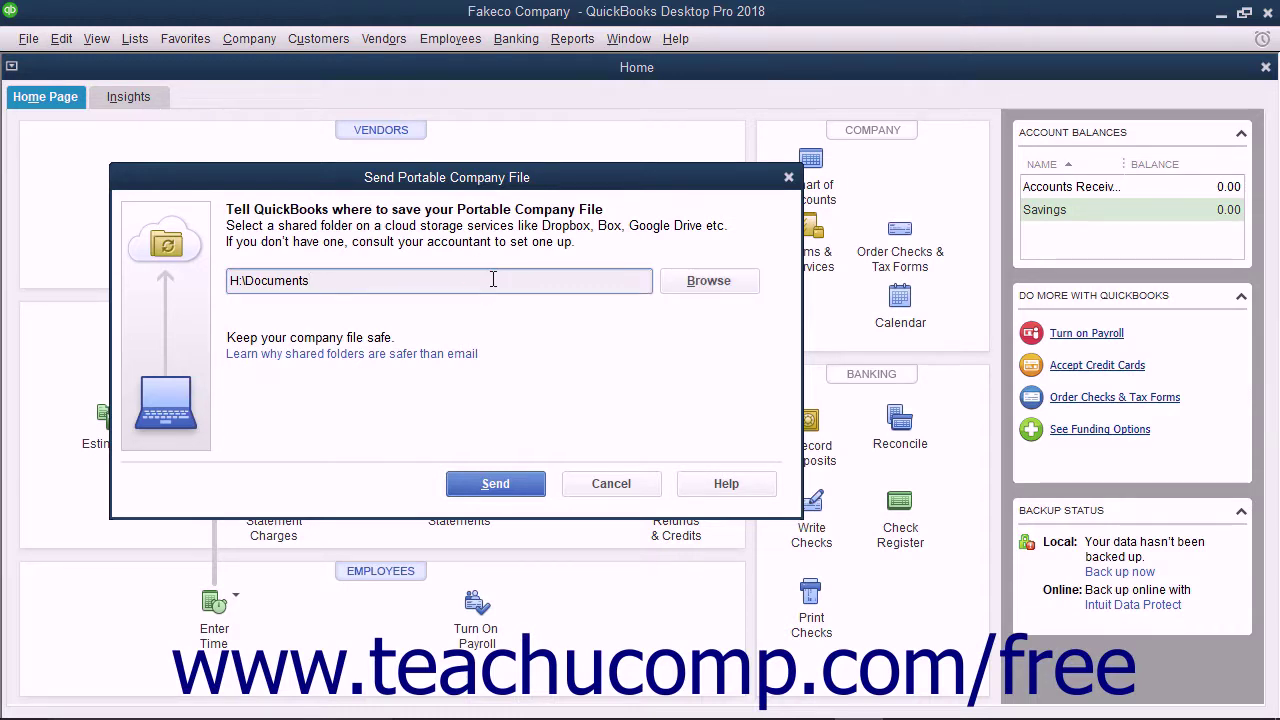
click(503, 487)
click(495, 484)
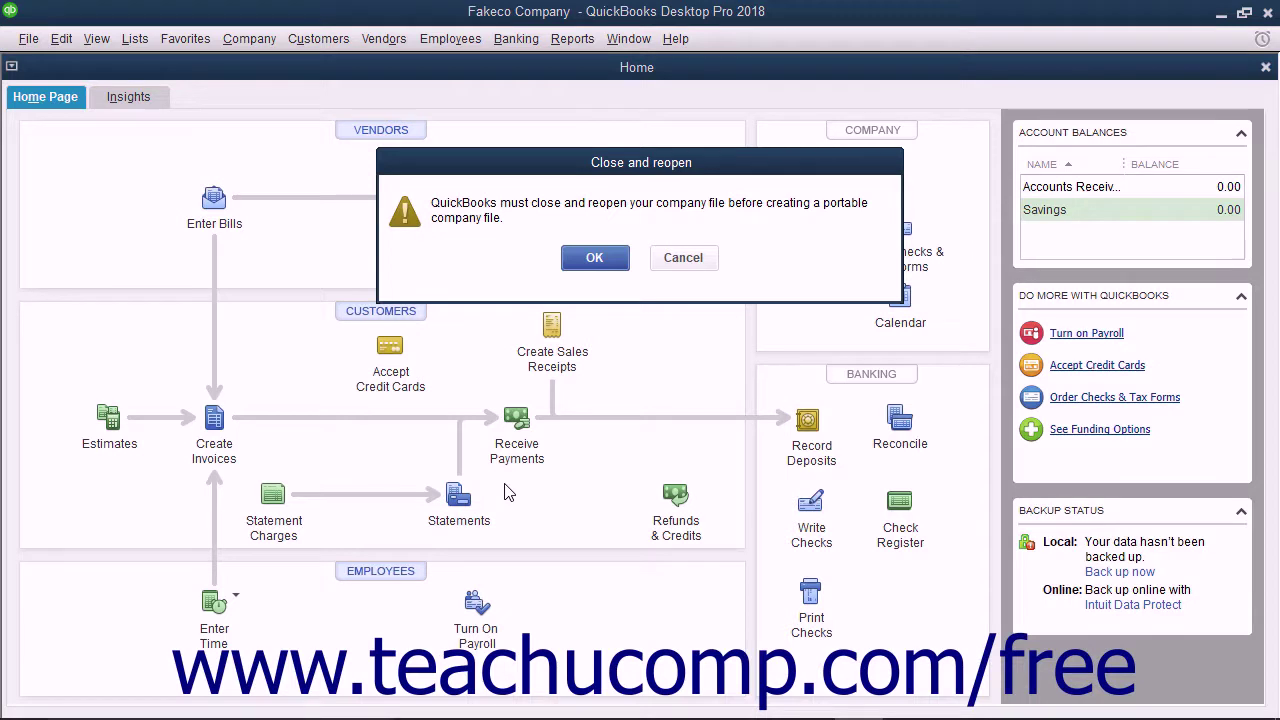
click(593, 258)
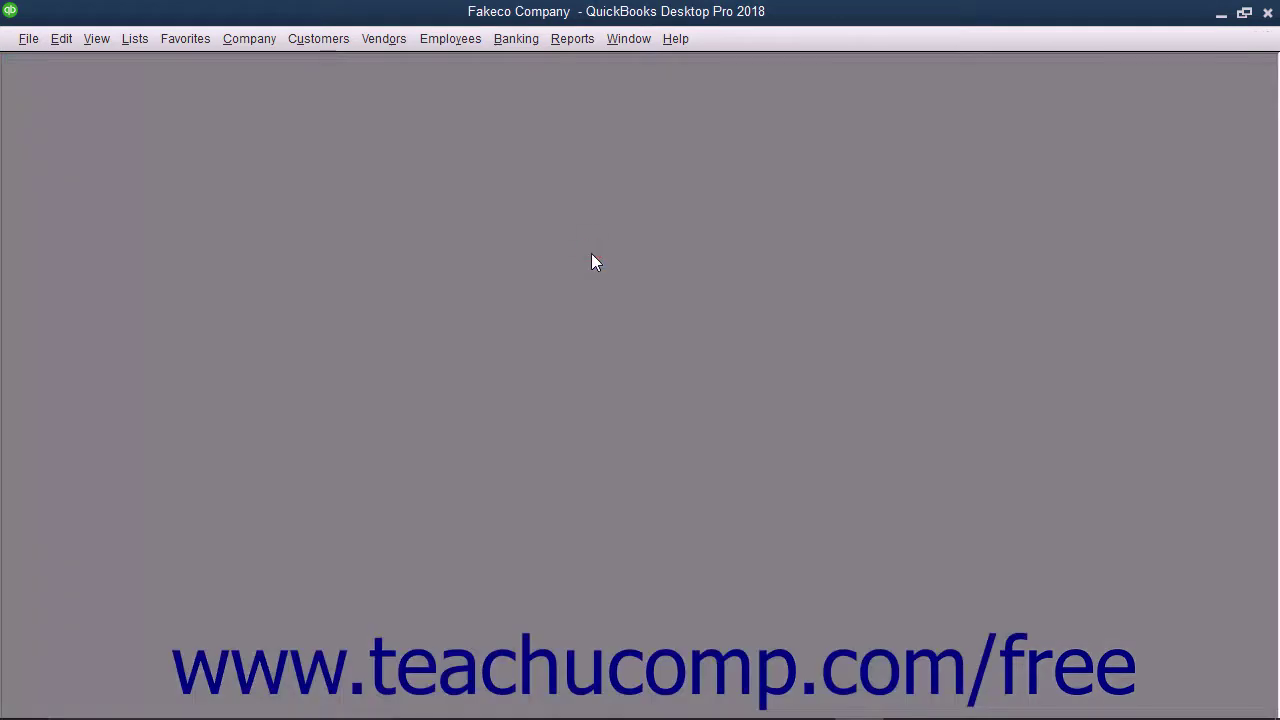
click(634, 274)
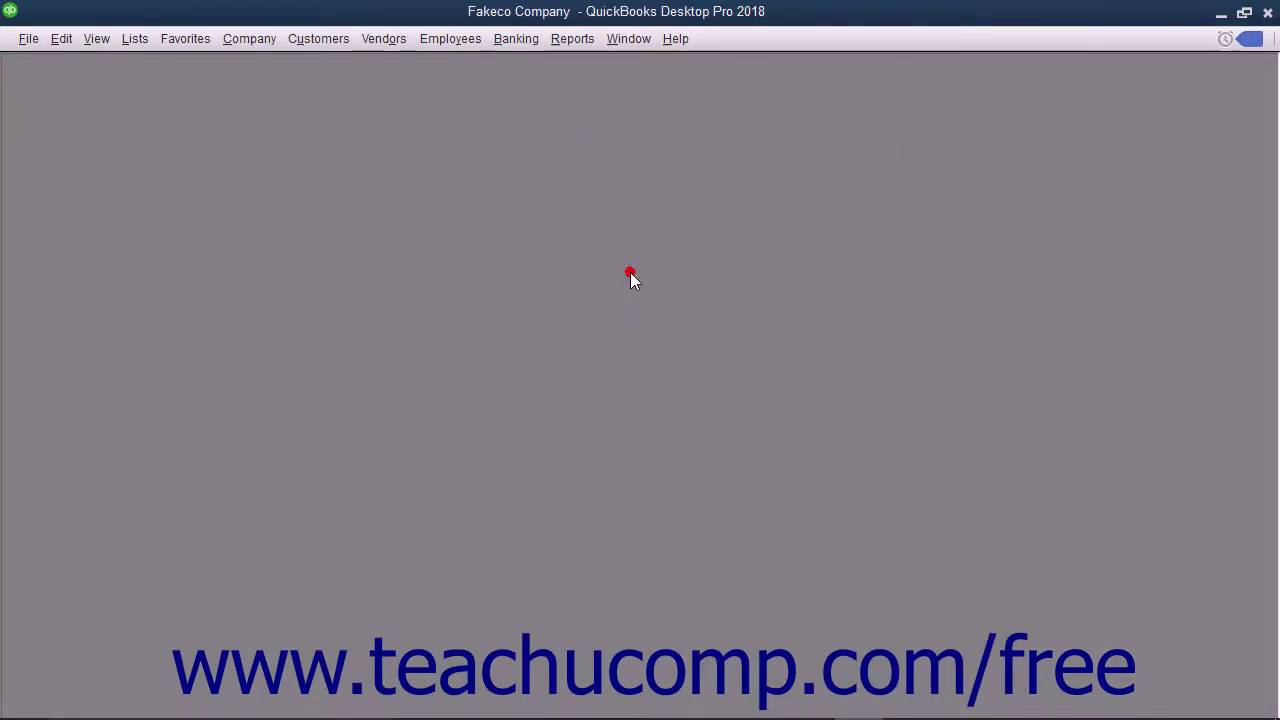